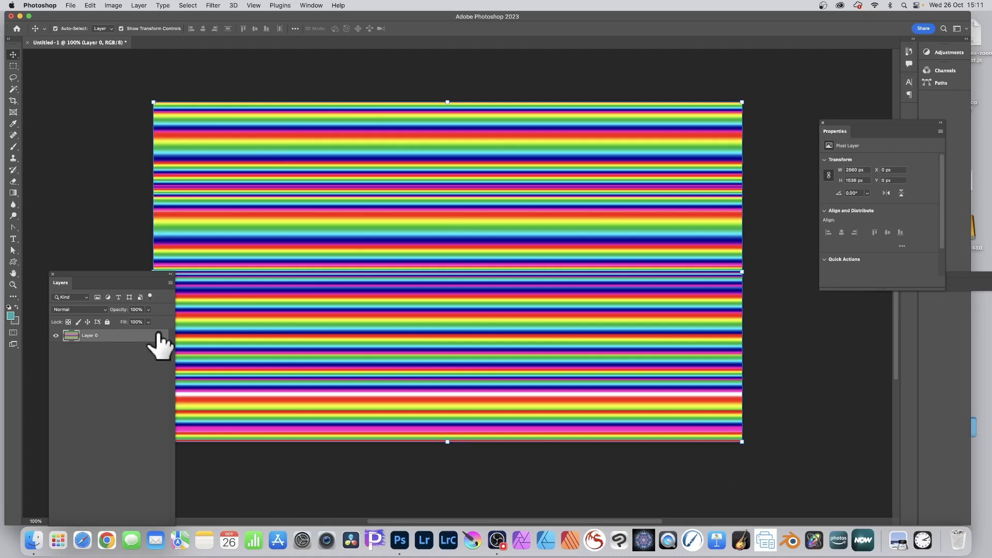
Convert Layer 0 to a smart object.
{"action": "left_click", "coordinate": [139, 5]}
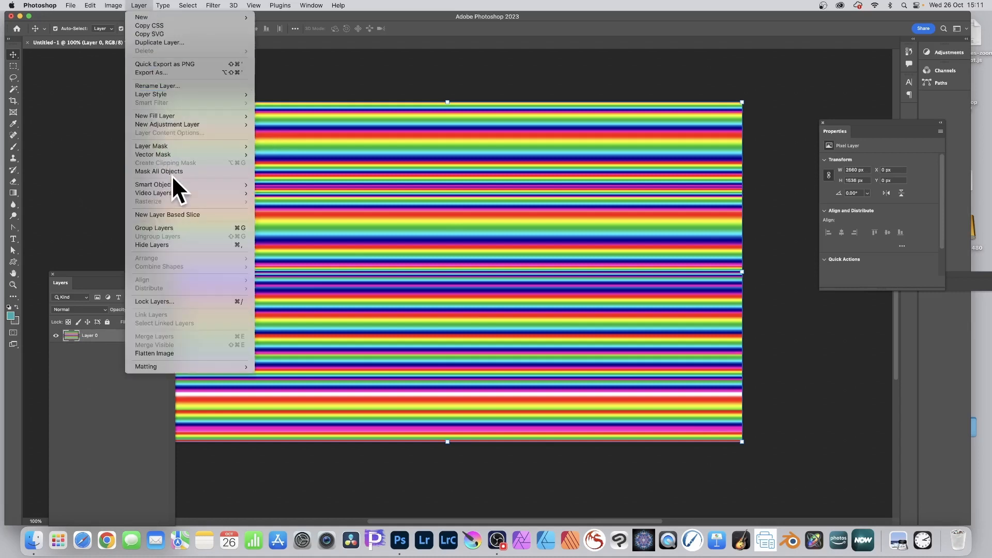
{"action": "mouse_move", "coordinate": [173, 185]}
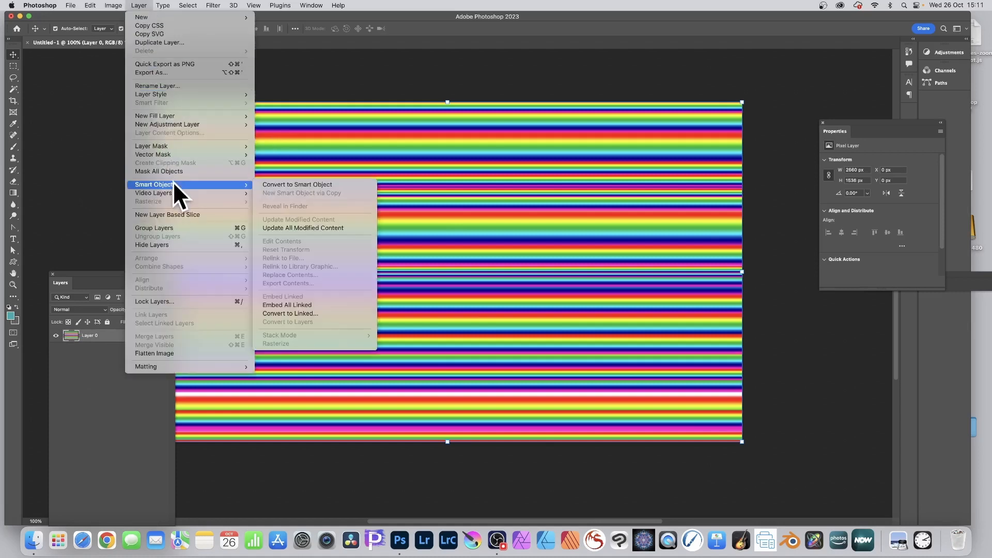
{"action": "left_click", "coordinate": [314, 184]}
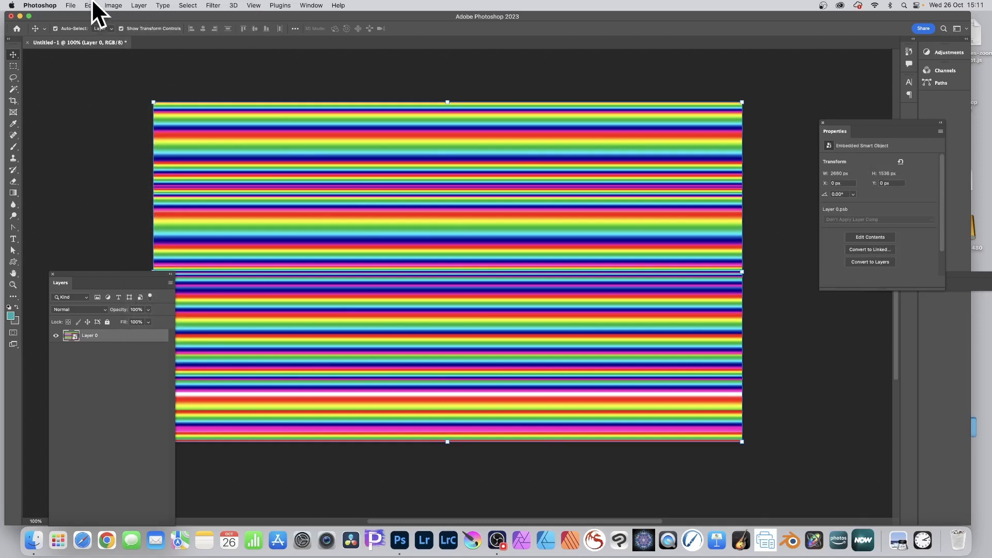
Distort the smart object by pulling its upper-left corner inward about two-fifths of the canvas width and a quarter of its height, and apply it.
{"action": "left_click", "coordinate": [93, 4]}
{"action": "mouse_move", "coordinate": [113, 211]}
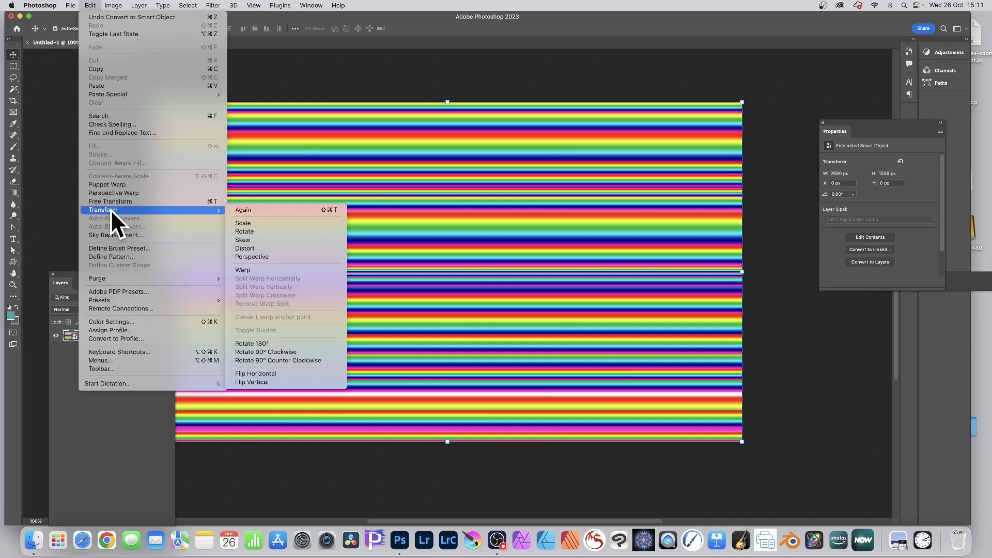
{"action": "left_click", "coordinate": [257, 249]}
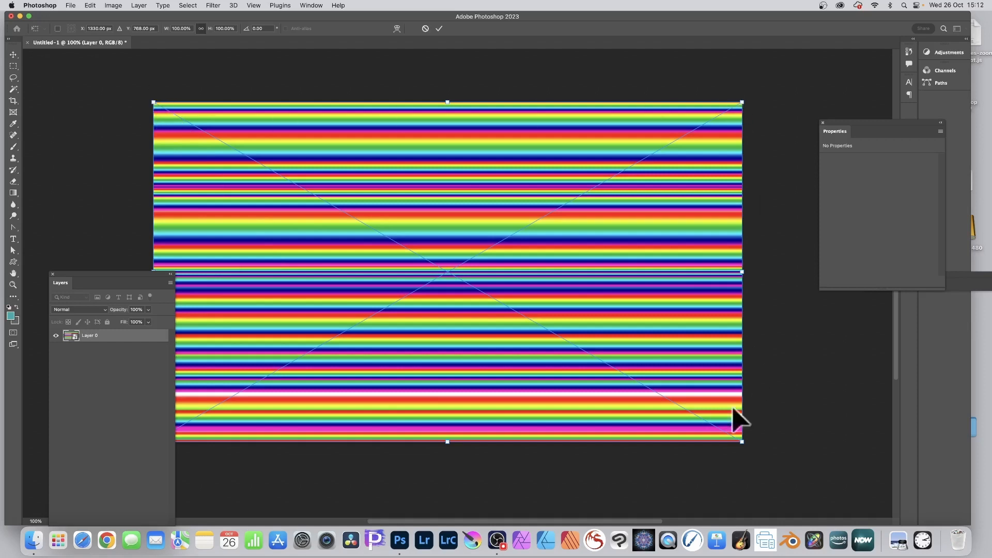
{"action": "left_click_drag", "start_coordinate": [110, 271], "coordinate": [48, 269]}
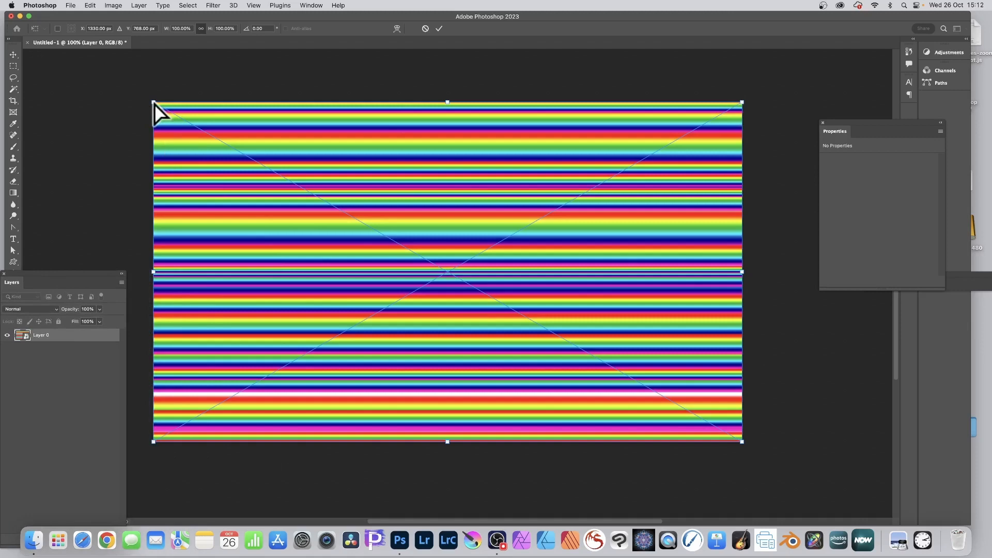
{"action": "left_click_drag", "start_coordinate": [154, 104], "coordinate": [405, 186]}
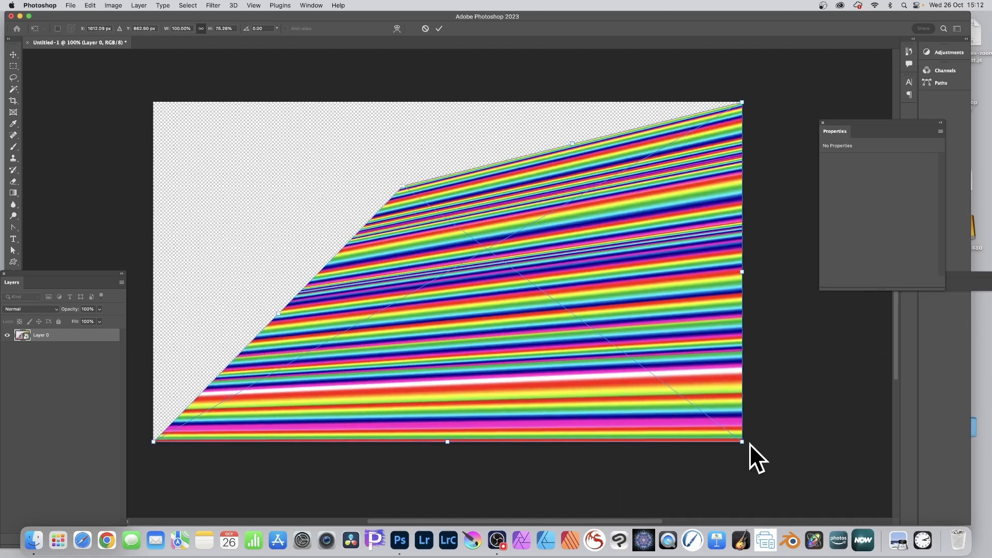
{"action": "left_click", "coordinate": [440, 29]}
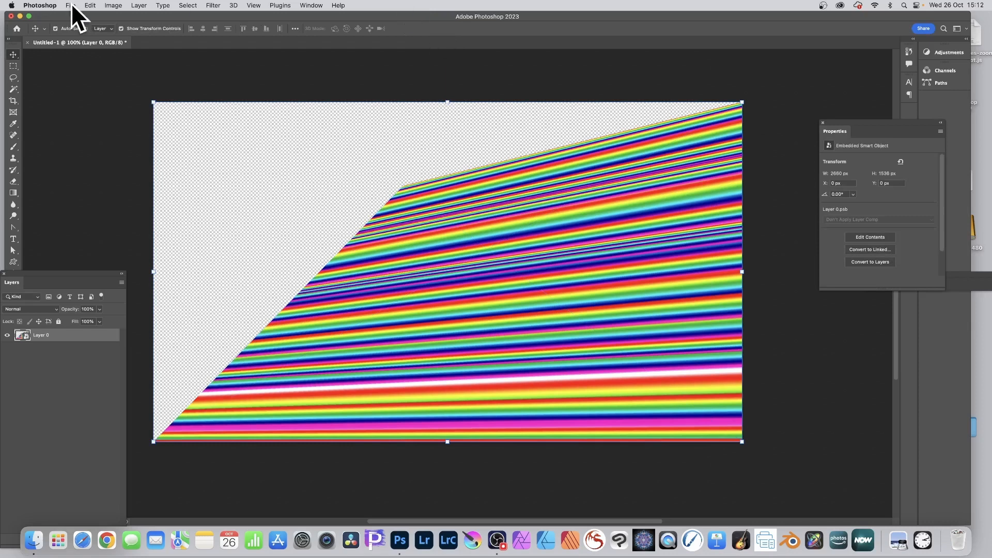
Warp the distorted layer using a custom grid of 25 columns and 1 row.
{"action": "left_click", "coordinate": [89, 6]}
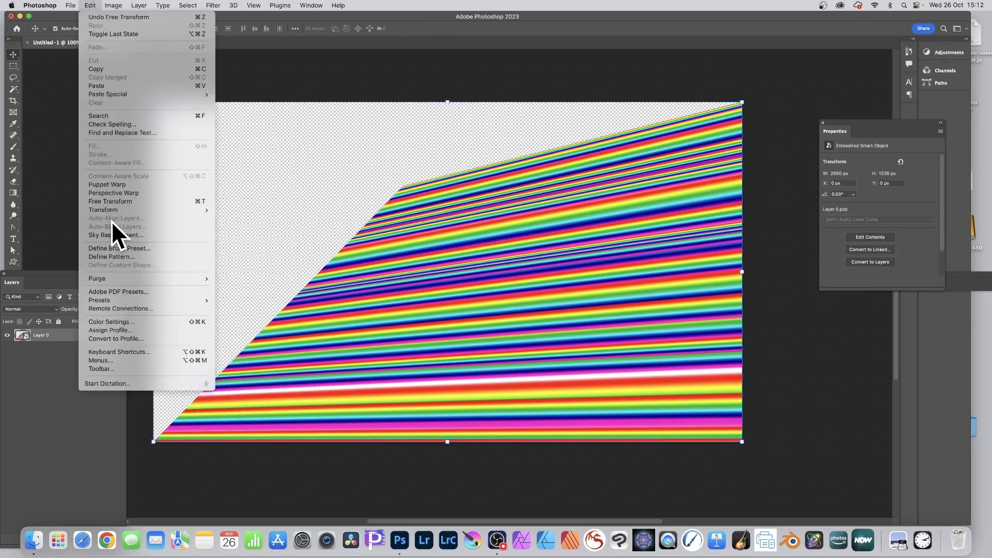
{"action": "mouse_move", "coordinate": [115, 210]}
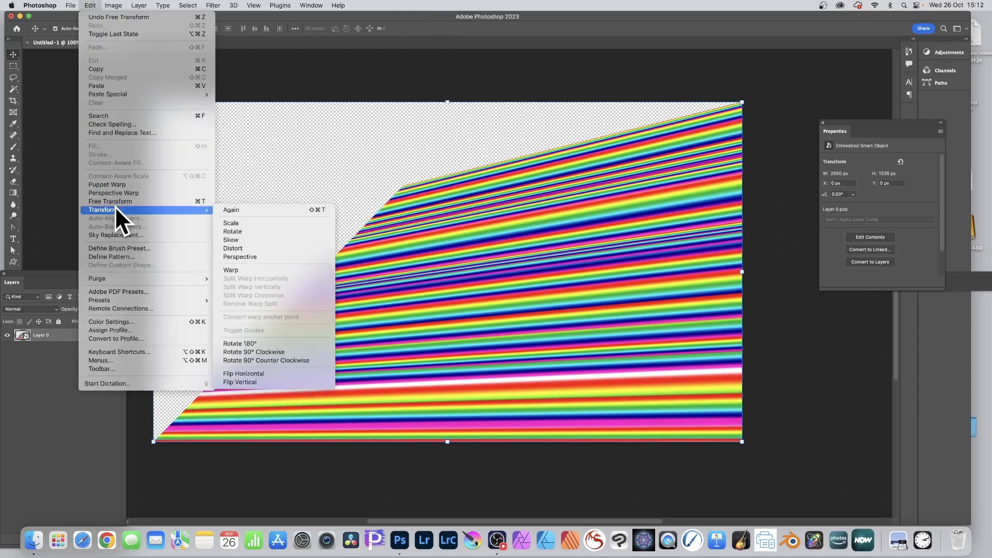
{"action": "left_click", "coordinate": [239, 269]}
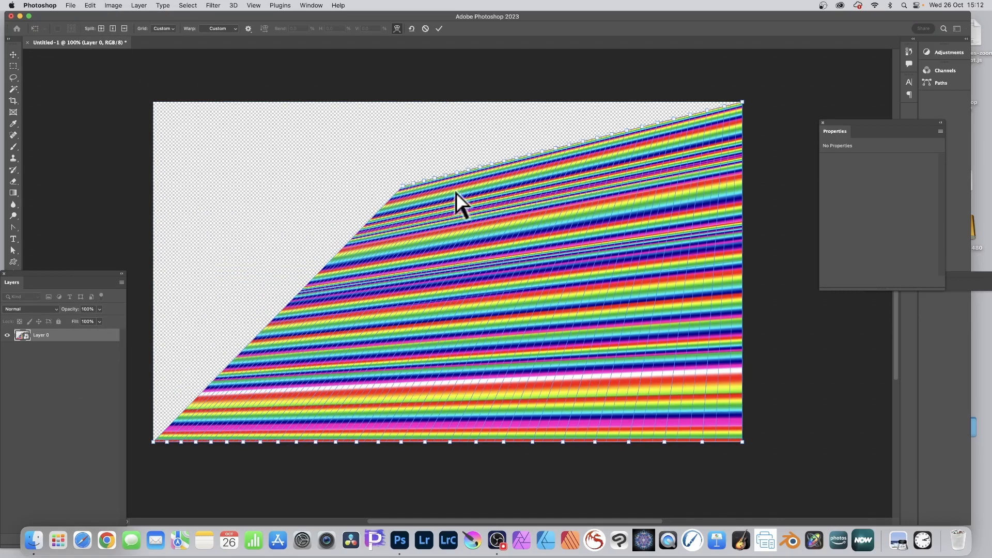
{"action": "left_click", "coordinate": [164, 29]}
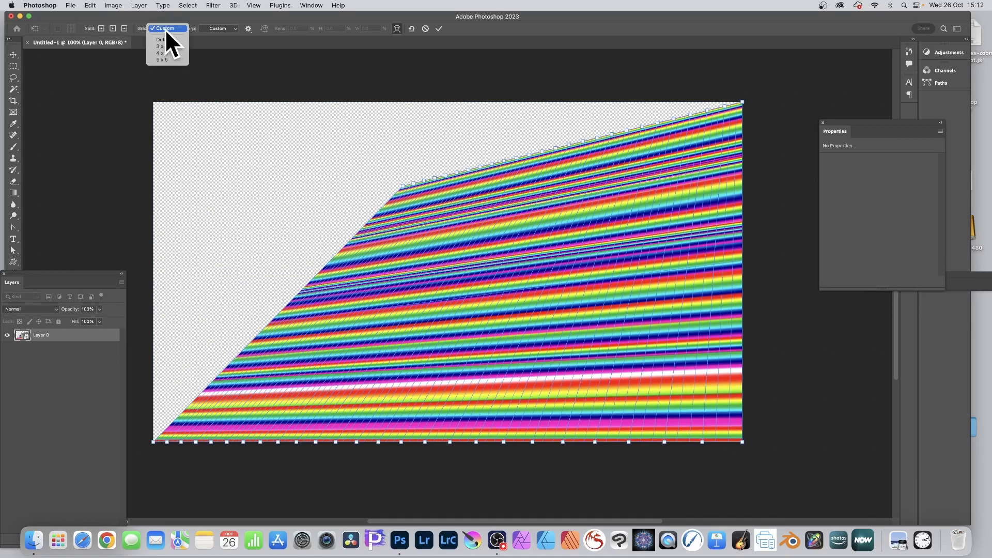
{"action": "left_click", "coordinate": [170, 40]}
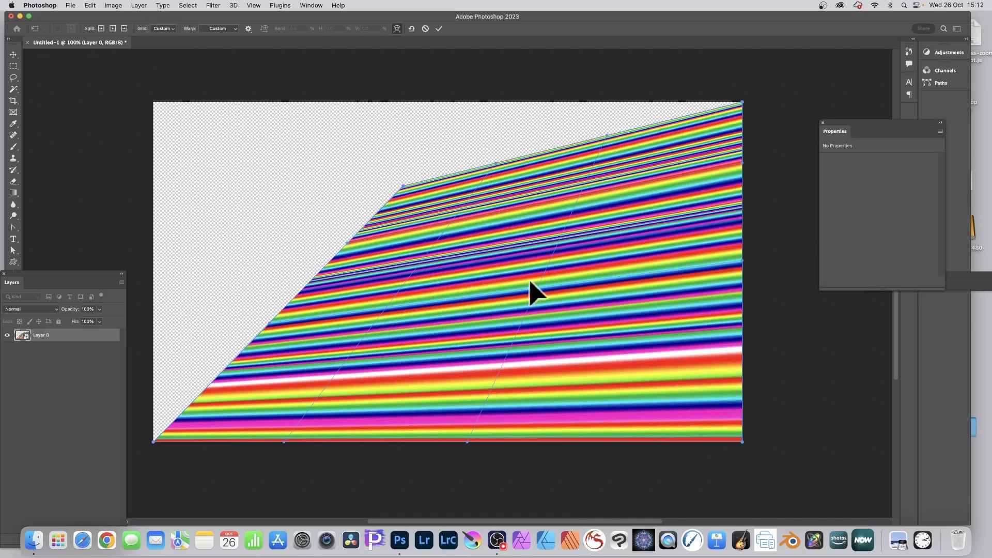
{"action": "left_click", "coordinate": [163, 28]}
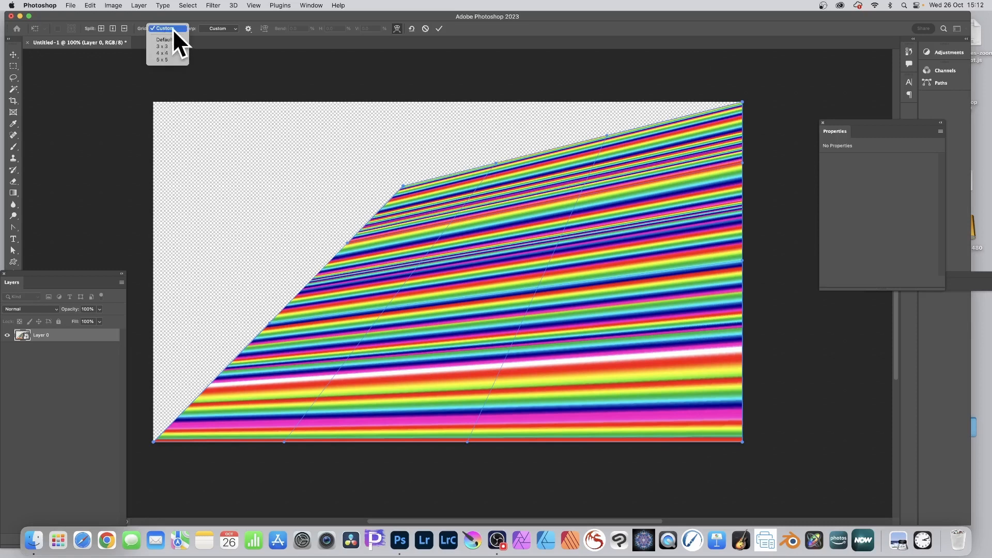
{"action": "left_click", "coordinate": [172, 29]}
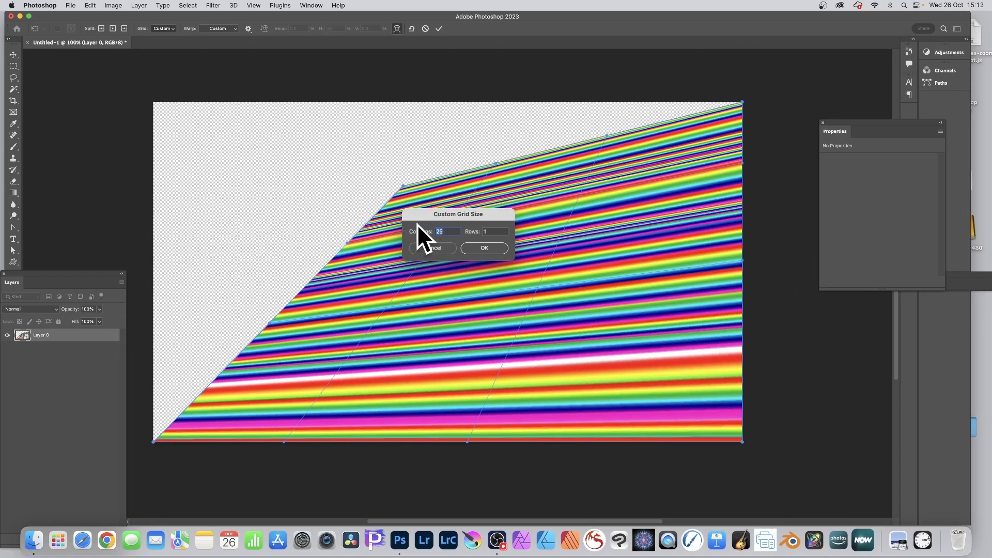
{"action": "double_click", "coordinate": [490, 231]}
{"action": "left_click", "coordinate": [491, 248]}
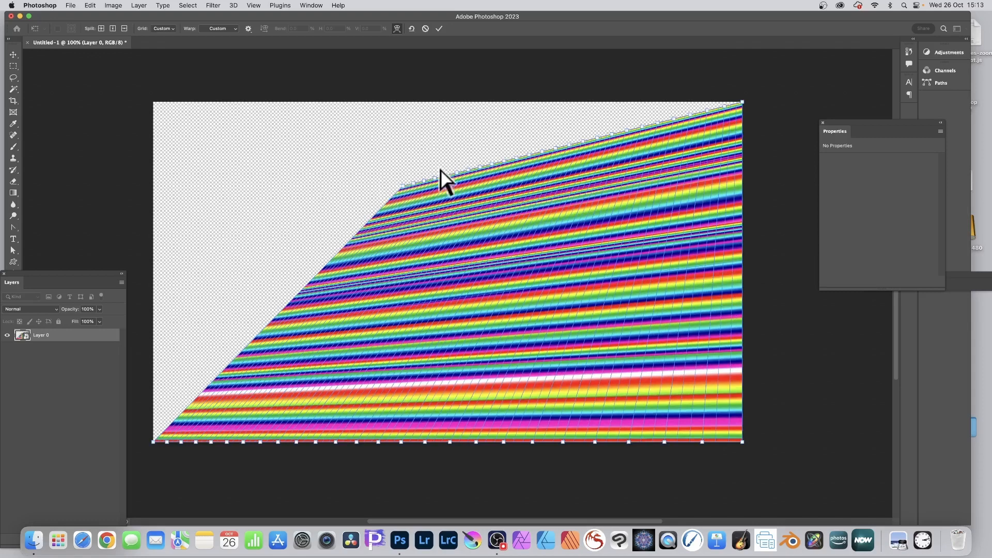
{"action": "left_click", "coordinate": [164, 28]}
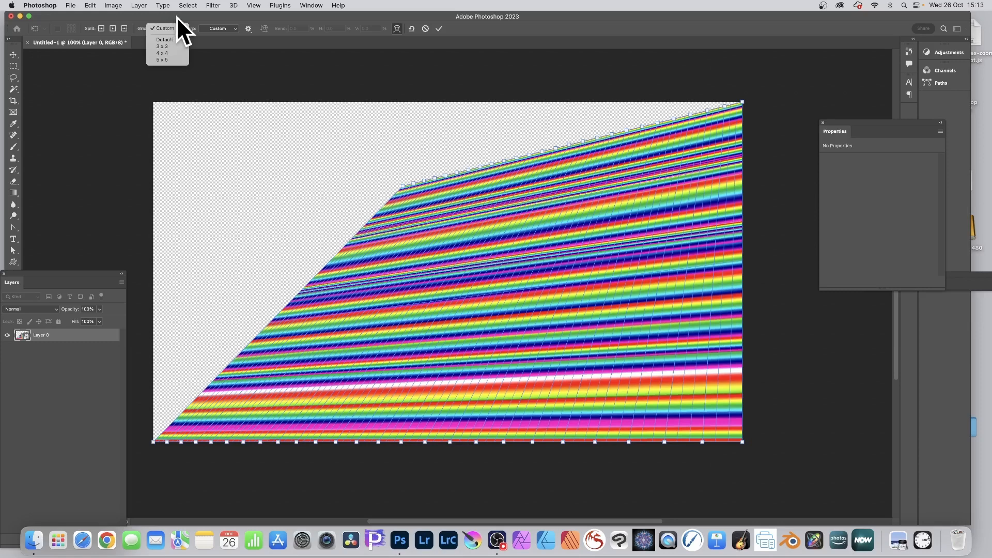
{"action": "left_click", "coordinate": [176, 17]}
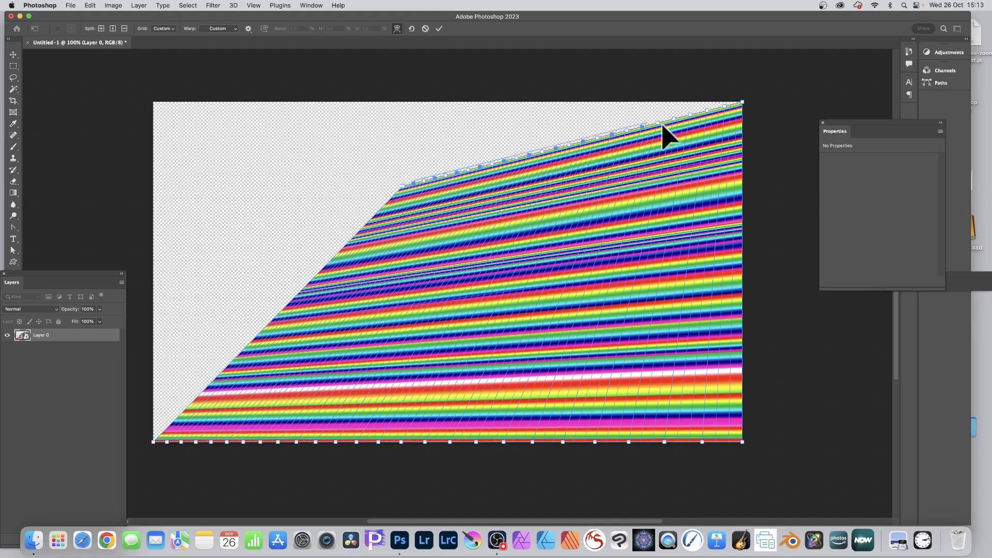
Add the upper-right corner and every second point along the lower edge to the warp selection, shift them together into a zigzag, and apply the warp.
{"action": "left_click", "coordinate": [742, 103]}
{"action": "left_click", "coordinate": [166, 442], "text": "shift"}
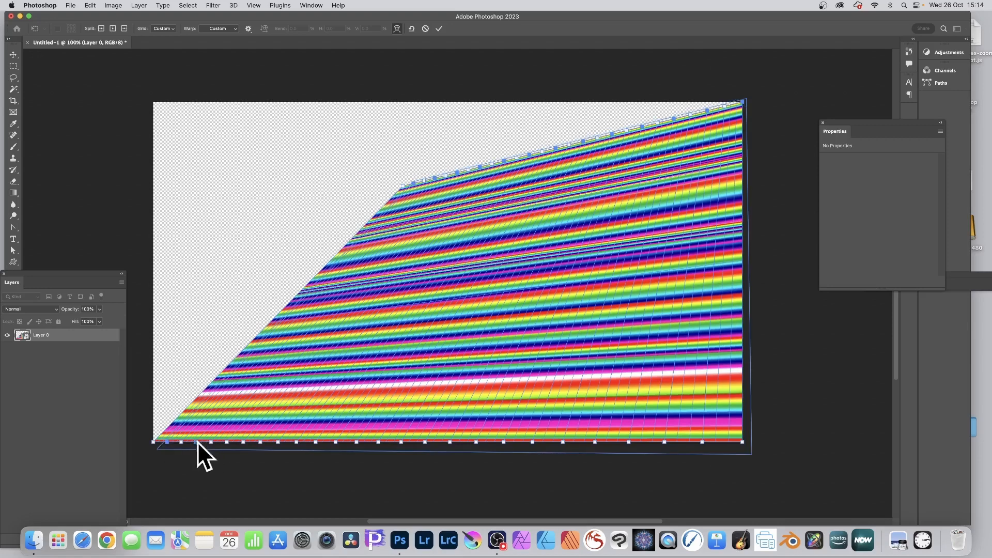
{"action": "left_click", "coordinate": [226, 442], "text": "shift"}
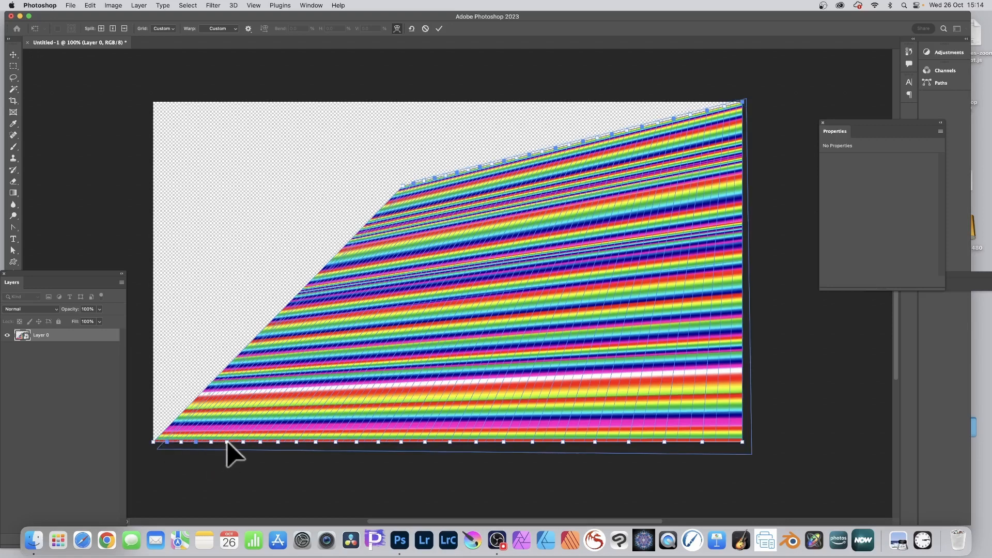
{"action": "left_click", "coordinate": [260, 443], "text": "shift"}
{"action": "left_click", "coordinate": [296, 443], "text": "shift"}
{"action": "left_click", "coordinate": [336, 442], "text": "shift"}
{"action": "left_click", "coordinate": [378, 443], "text": "shift"}
{"action": "left_click", "coordinate": [425, 442], "text": "shift"}
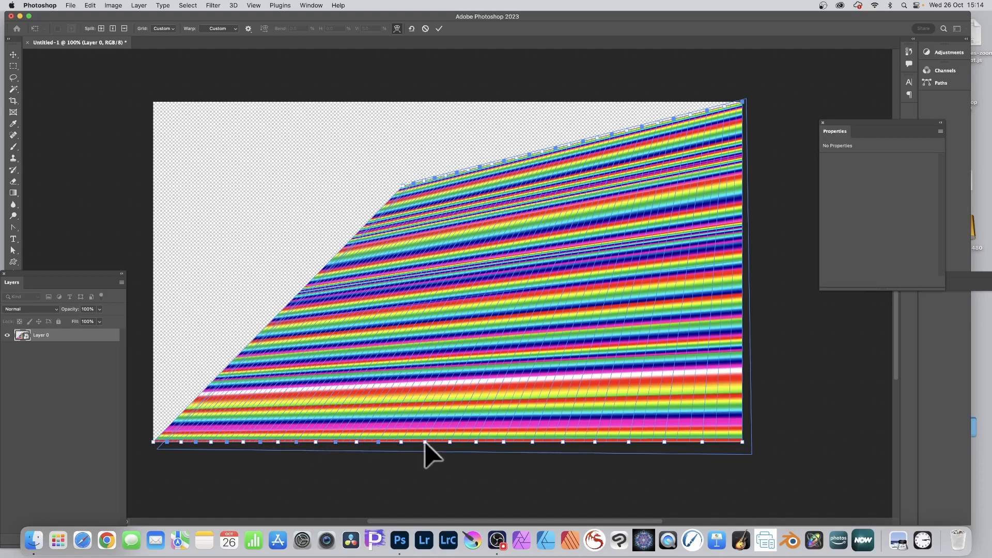
{"action": "left_click", "coordinate": [476, 442], "text": "shift"}
{"action": "left_click", "coordinate": [532, 443], "text": "shift"}
{"action": "left_click", "coordinate": [595, 442], "text": "shift"}
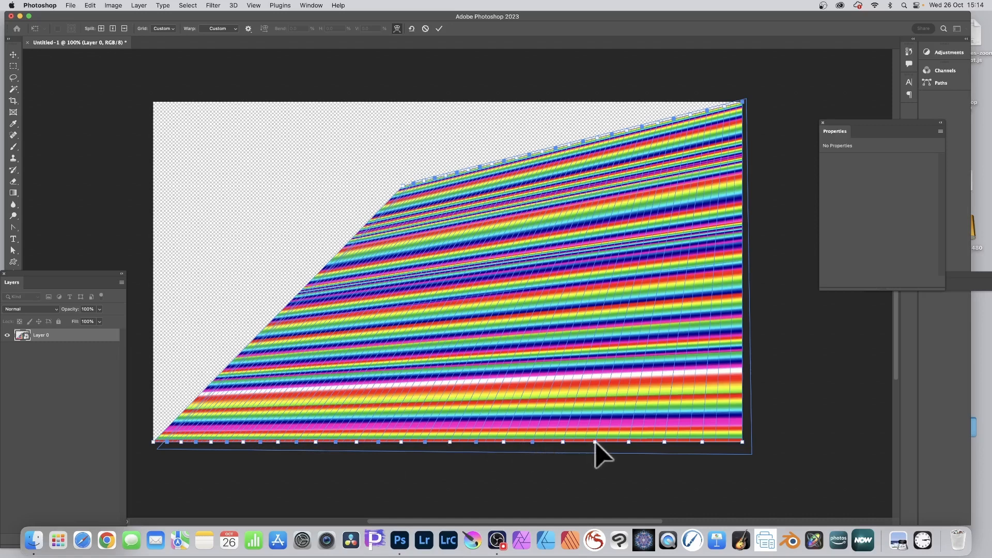
{"action": "left_click", "coordinate": [665, 443], "text": "shift"}
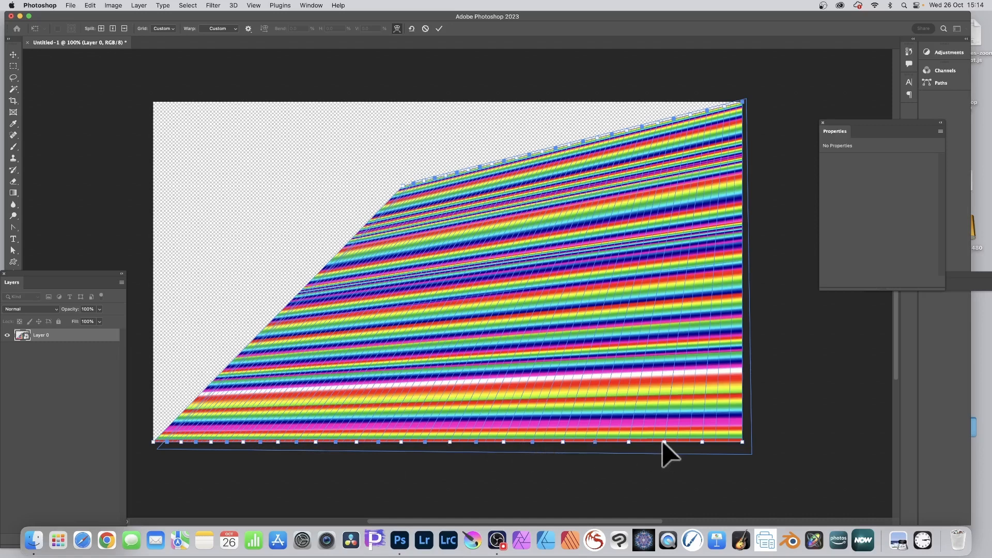
{"action": "left_click", "coordinate": [743, 442], "text": "shift"}
{"action": "left_click", "coordinate": [743, 101], "text": "shift"}
{"action": "mouse_move", "coordinate": [457, 173]}
{"action": "left_mouse_down"}
{"action": "mouse_move", "coordinate": [468, 158]}
{"action": "mouse_move", "coordinate": [449, 177]}
{"action": "mouse_move", "coordinate": [456, 166]}
{"action": "mouse_move", "coordinate": [437, 157]}
{"action": "mouse_move", "coordinate": [426, 166]}
{"action": "mouse_move", "coordinate": [387, 161]}
{"action": "mouse_move", "coordinate": [454, 182]}
{"action": "mouse_move", "coordinate": [471, 166]}
{"action": "mouse_move", "coordinate": [563, 168]}
{"action": "mouse_move", "coordinate": [428, 193]}
{"action": "mouse_move", "coordinate": [406, 169]}
{"action": "mouse_move", "coordinate": [454, 199]}
{"action": "mouse_move", "coordinate": [450, 187]}
{"action": "mouse_move", "coordinate": [443, 195]}
{"action": "mouse_move", "coordinate": [483, 191]}
{"action": "left_mouse_up"}
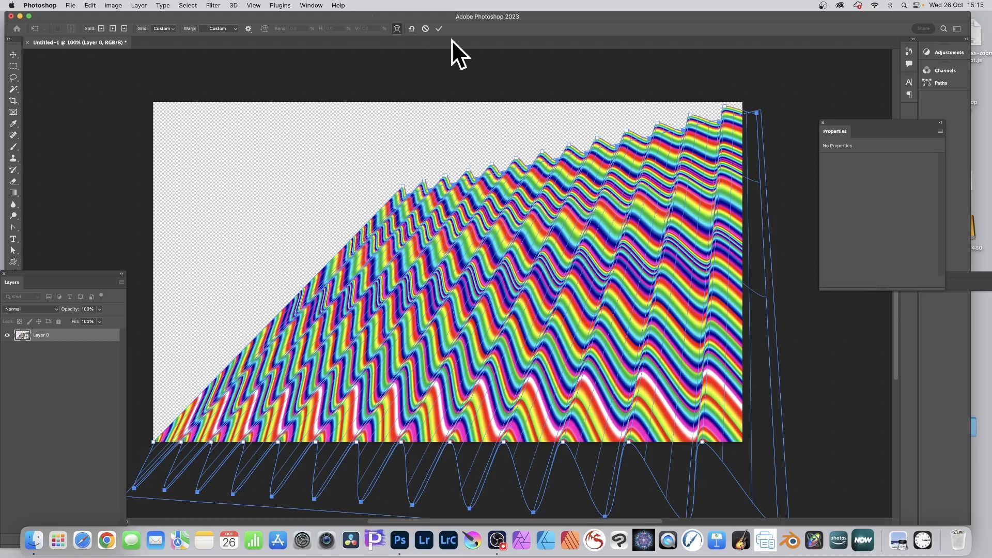
{"action": "left_click", "coordinate": [439, 29]}
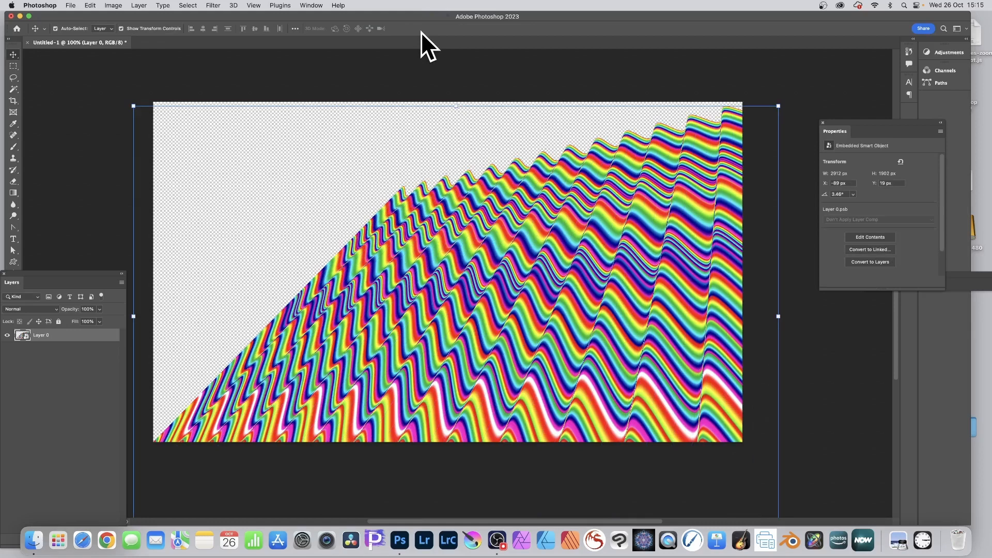
Reopen the layer's Warp transform to inspect its stored grid, and leave it without making changes.
{"action": "left_click", "coordinate": [90, 6]}
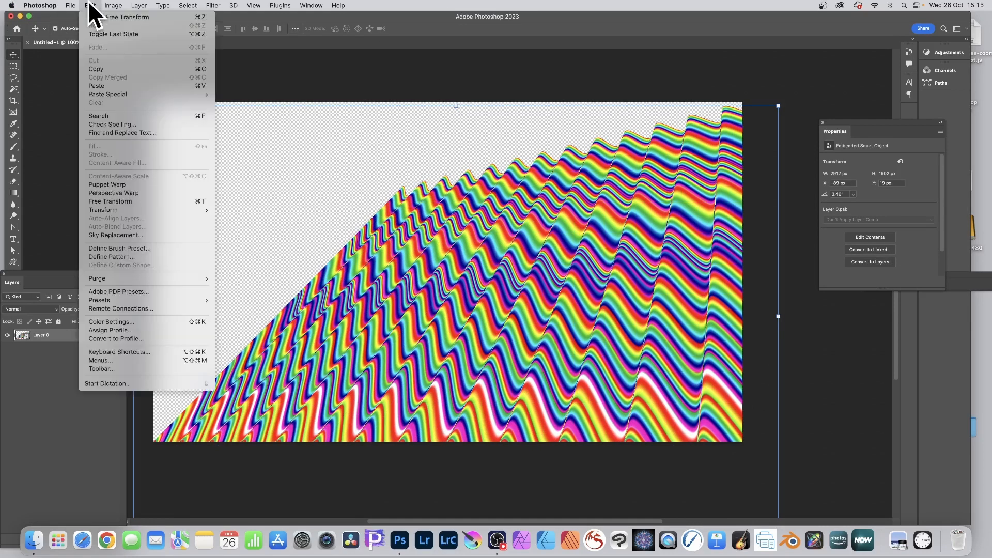
{"action": "mouse_move", "coordinate": [110, 212]}
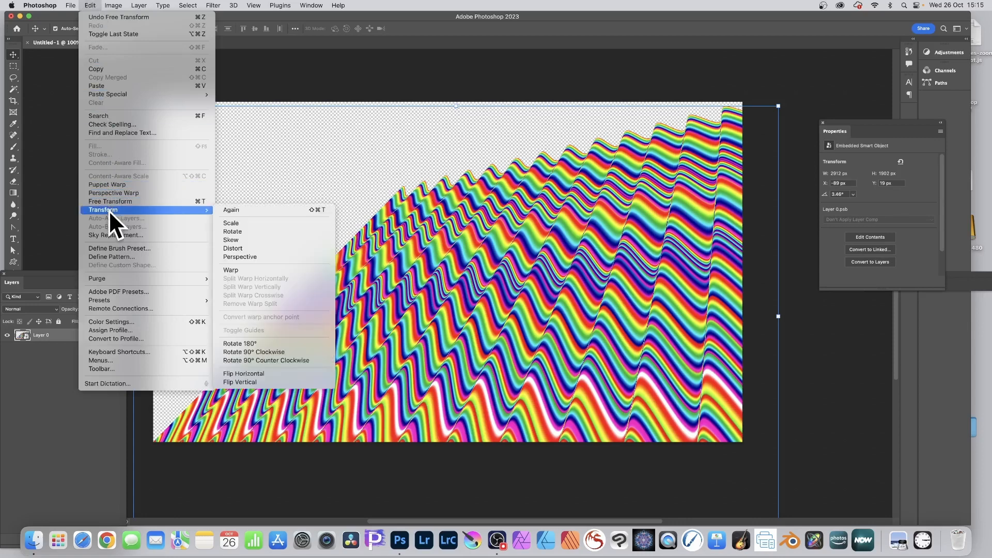
{"action": "left_click", "coordinate": [255, 268]}
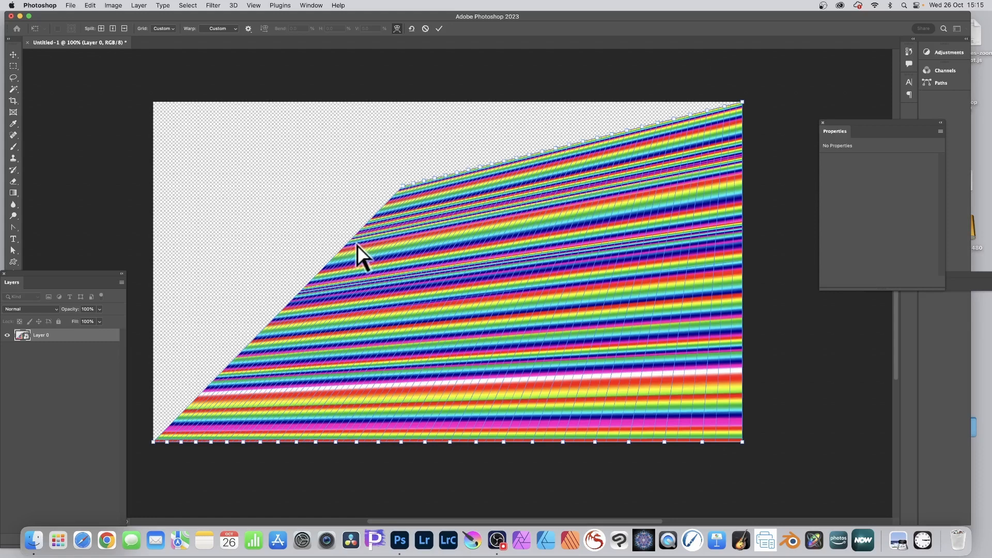
{"action": "left_click", "coordinate": [426, 29]}
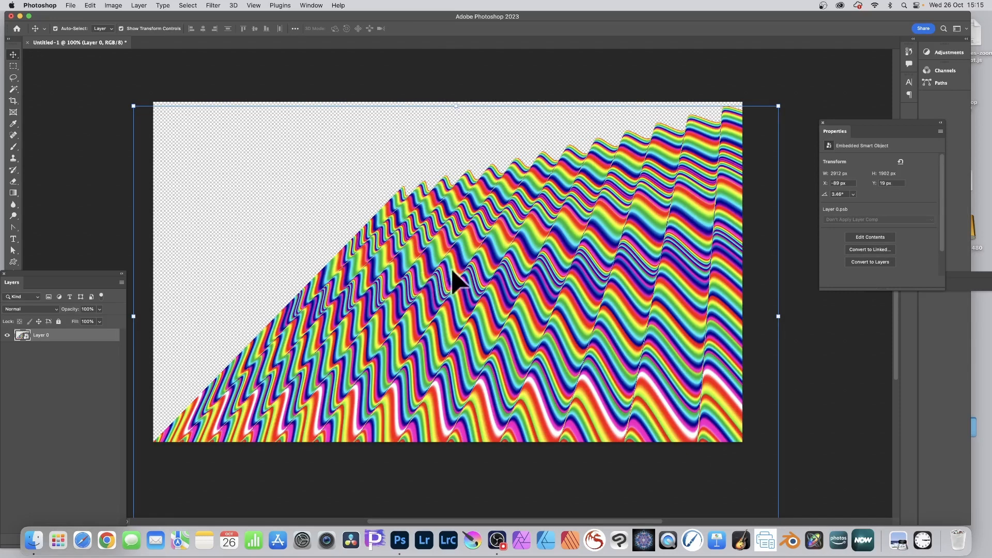
Try a Twirl distortion with an angle of 246° on the smart object, and undo it.
{"action": "left_click", "coordinate": [212, 5]}
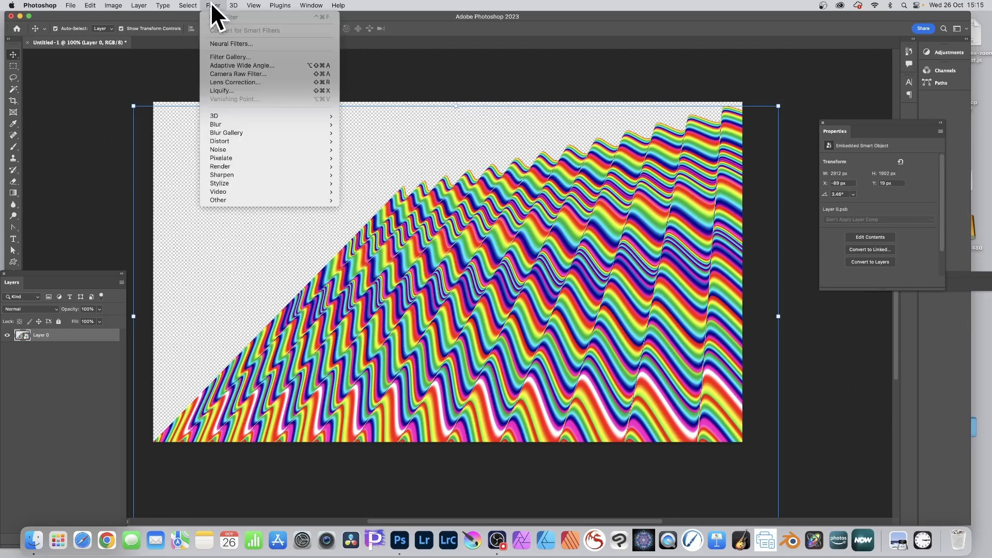
{"action": "mouse_move", "coordinate": [229, 141]}
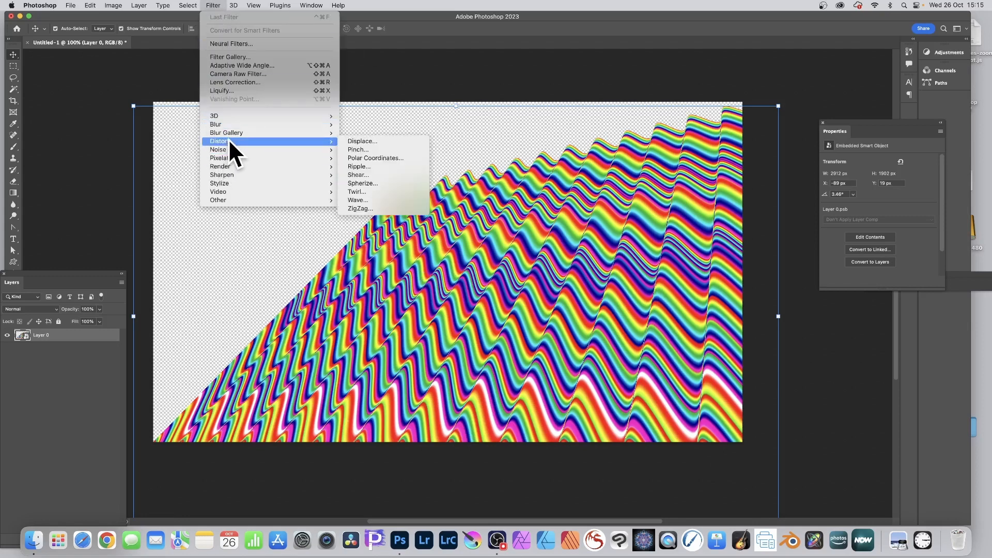
{"action": "left_click", "coordinate": [374, 191]}
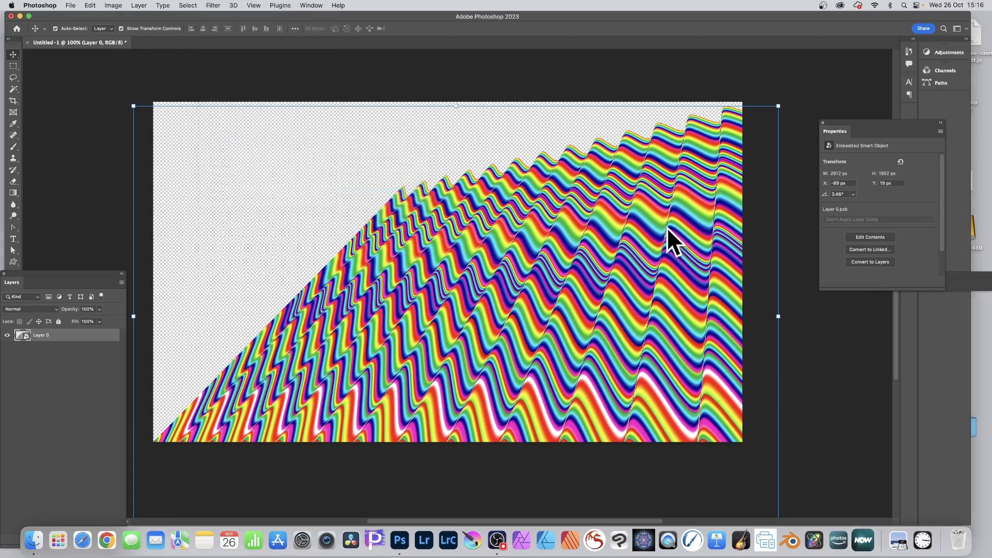
{"action": "left_click_drag", "start_coordinate": [471, 281], "coordinate": [477, 279]}
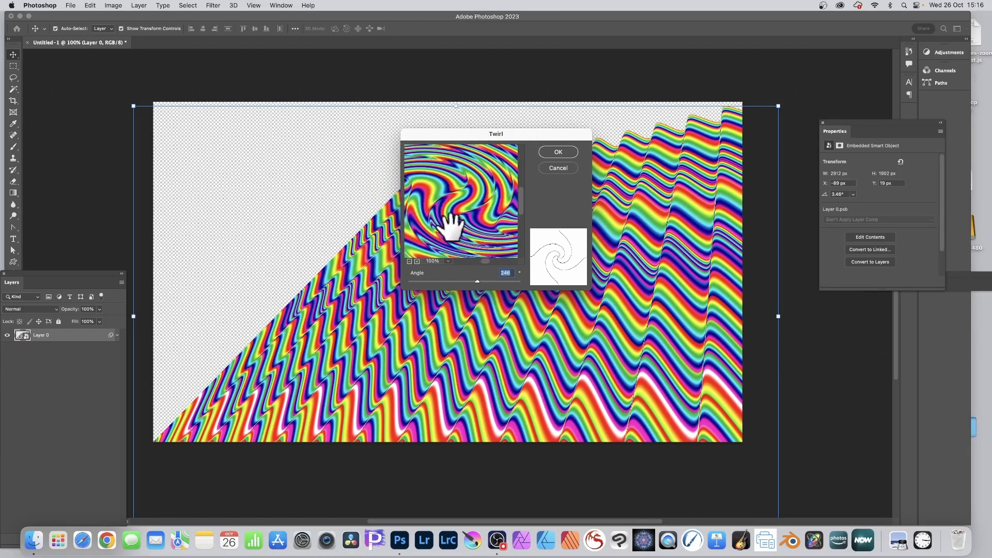
{"action": "left_click", "coordinate": [558, 152]}
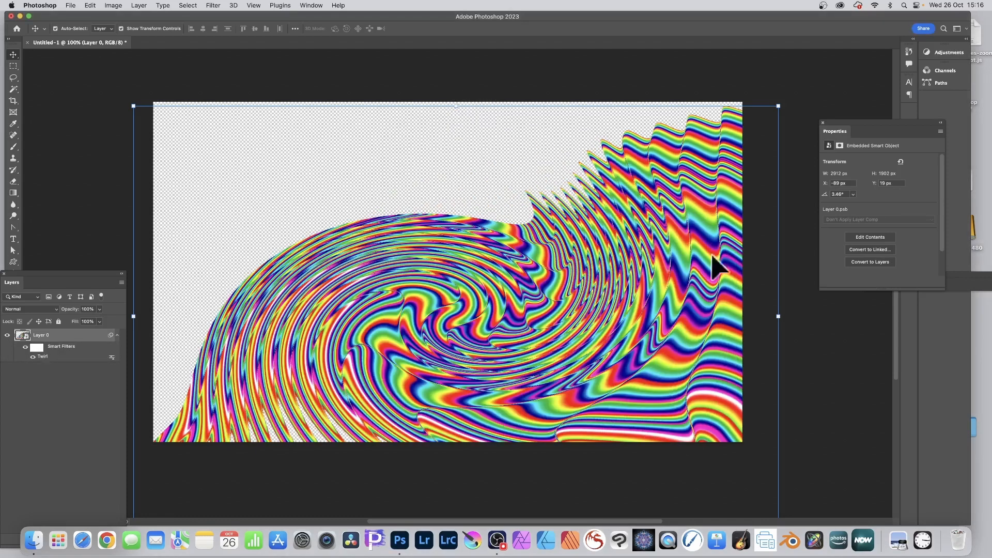
{"action": "key", "text": "super+z"}
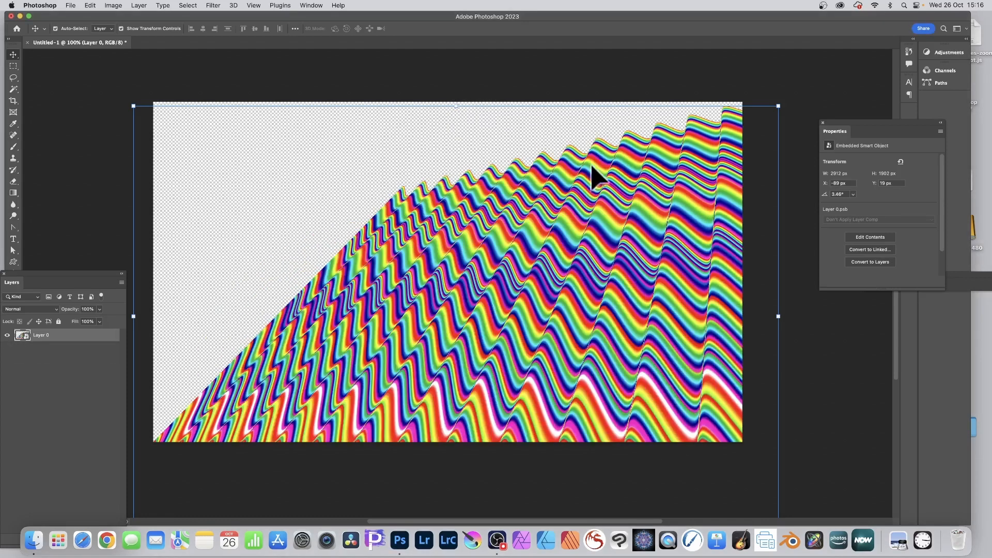
Apply a Wave filter with 1 generator, maximum wavelength 264, maximum amplitude 114, Wrap Around and a randomized pattern, and toggle its visibility to compare.
{"action": "left_click", "coordinate": [212, 4]}
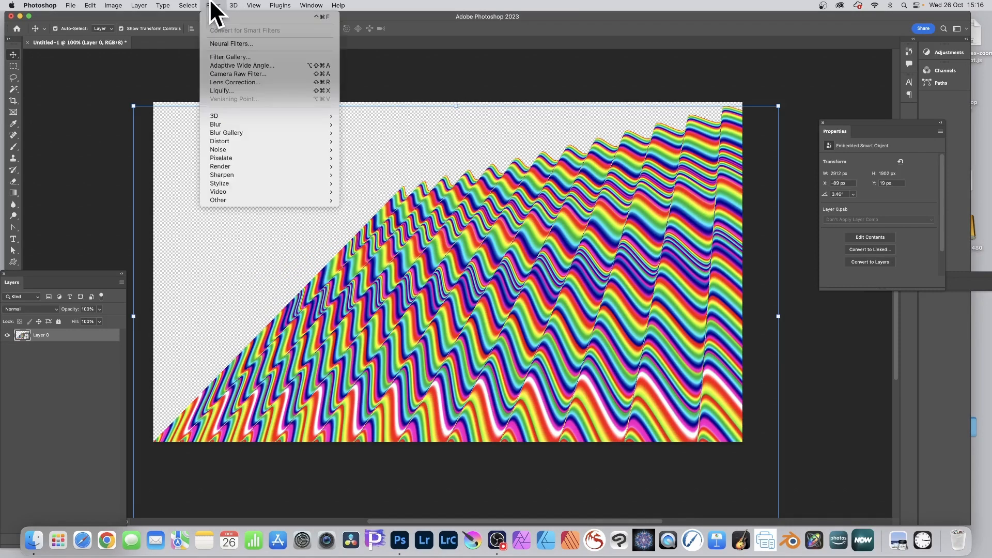
{"action": "mouse_move", "coordinate": [243, 141]}
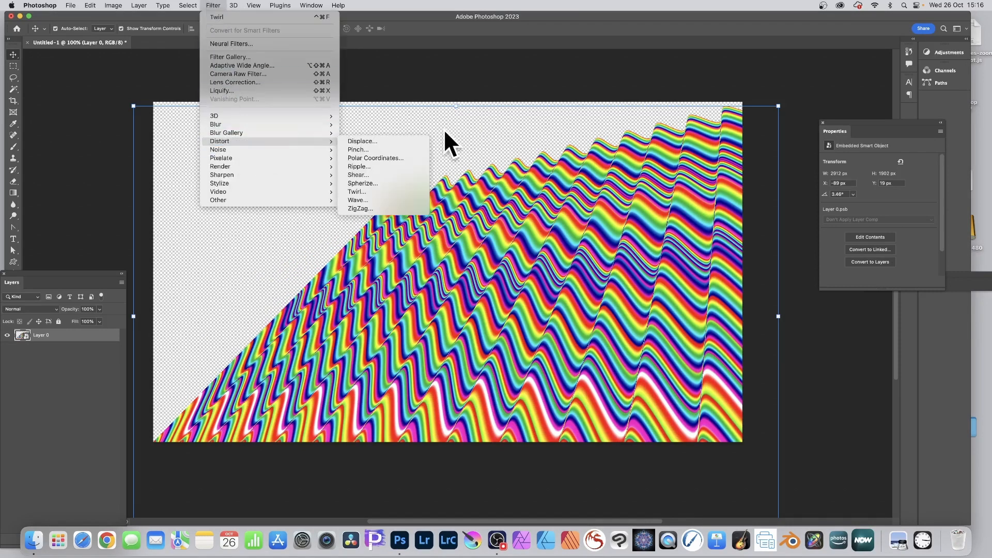
{"action": "left_click", "coordinate": [383, 200]}
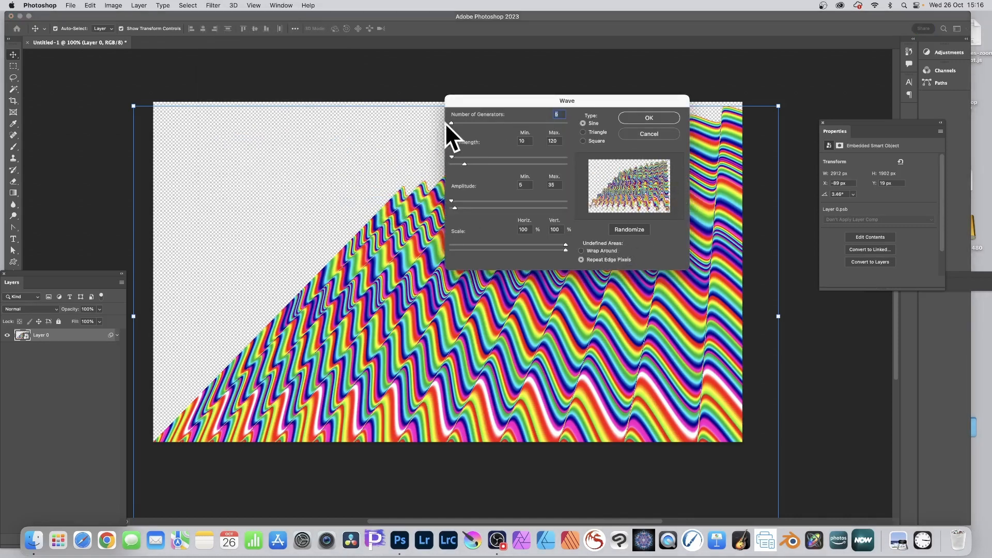
{"action": "type", "text": "1"}
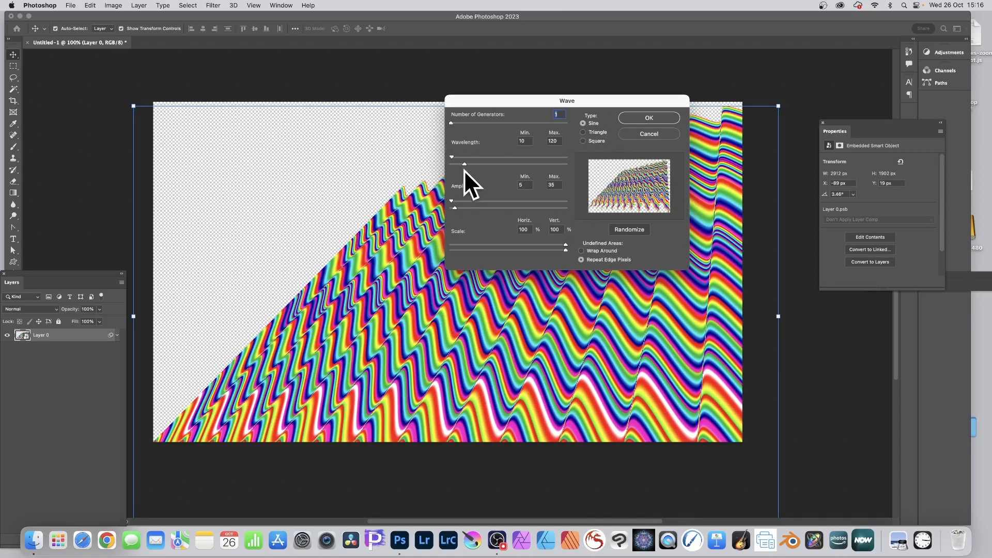
{"action": "mouse_move", "coordinate": [465, 164]}
{"action": "left_mouse_down"}
{"action": "mouse_move", "coordinate": [499, 163]}
{"action": "mouse_move", "coordinate": [482, 164]}
{"action": "left_mouse_up"}
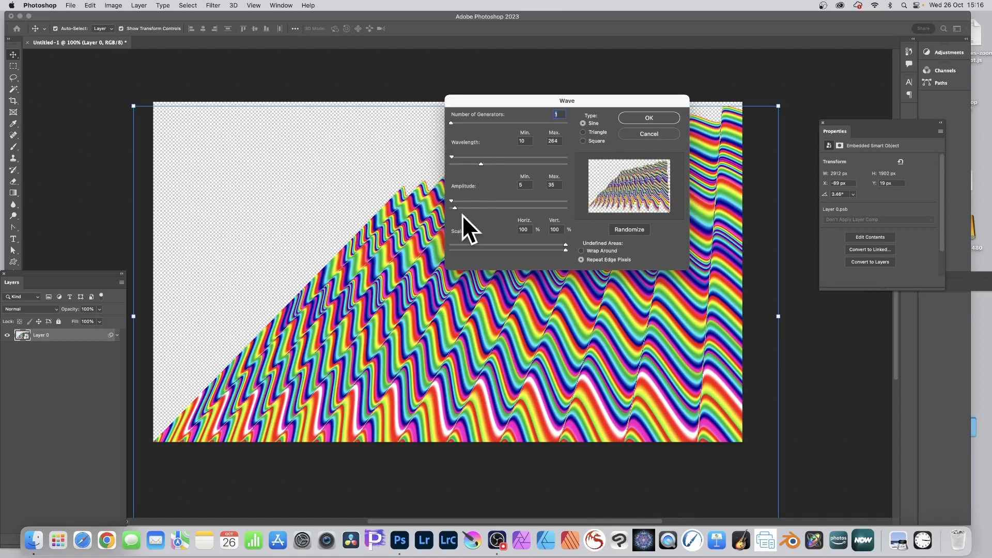
{"action": "left_click_drag", "start_coordinate": [462, 206], "coordinate": [465, 206]}
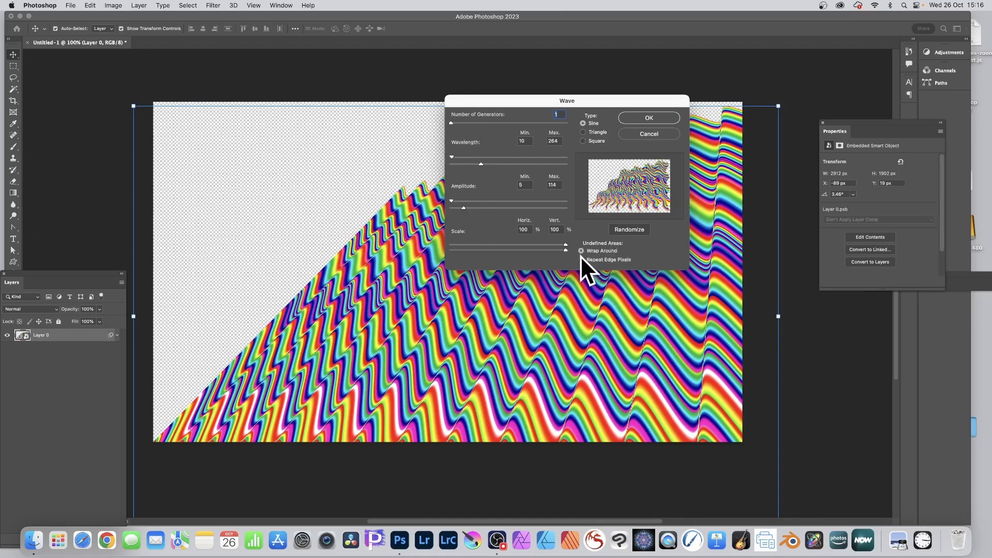
{"action": "left_click", "coordinate": [629, 228]}
{"action": "left_click", "coordinate": [630, 228]}
{"action": "left_click", "coordinate": [630, 228]}
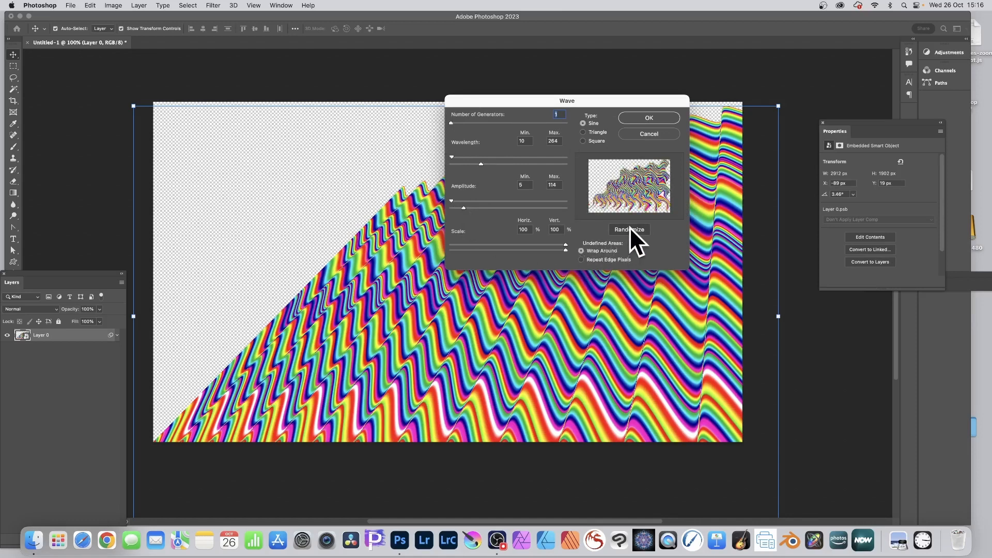
{"action": "left_click", "coordinate": [648, 118]}
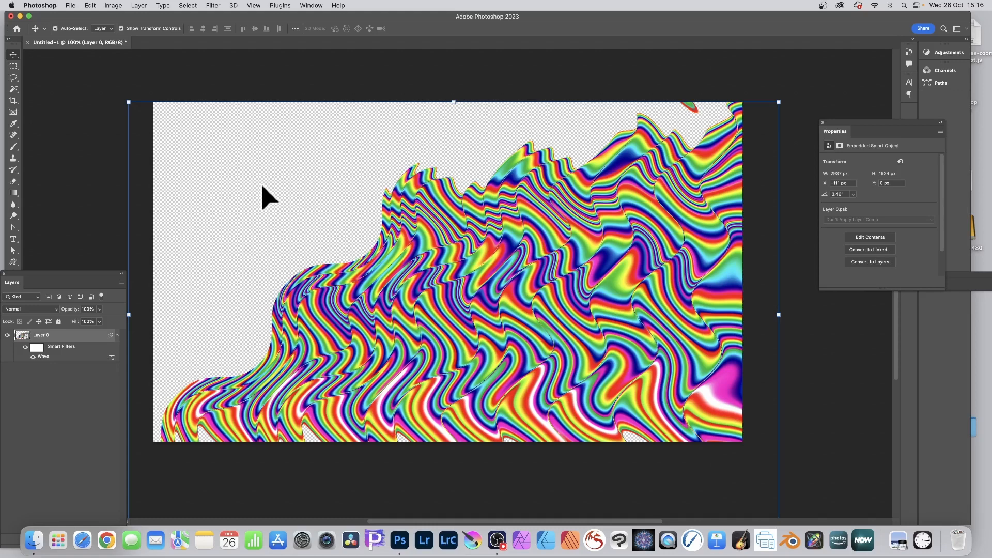
{"action": "left_click", "coordinate": [33, 356]}
{"action": "left_click", "coordinate": [32, 357]}
Place four offset copies of the wavy layer across the canvas to cover the transparent areas.
{"action": "left_click_drag", "start_coordinate": [420, 368], "coordinate": [215, 194]}
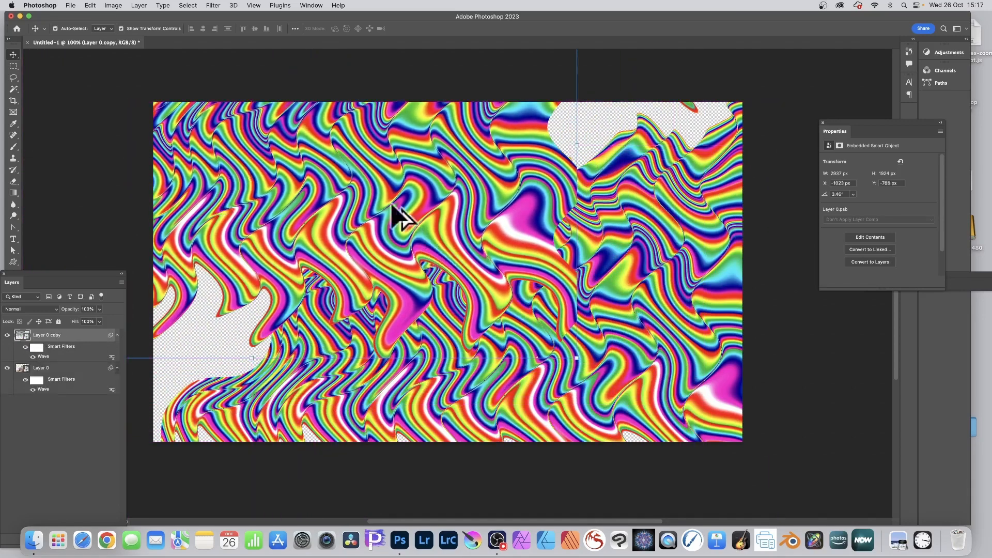
{"action": "left_click_drag", "start_coordinate": [378, 193], "coordinate": [691, 132]}
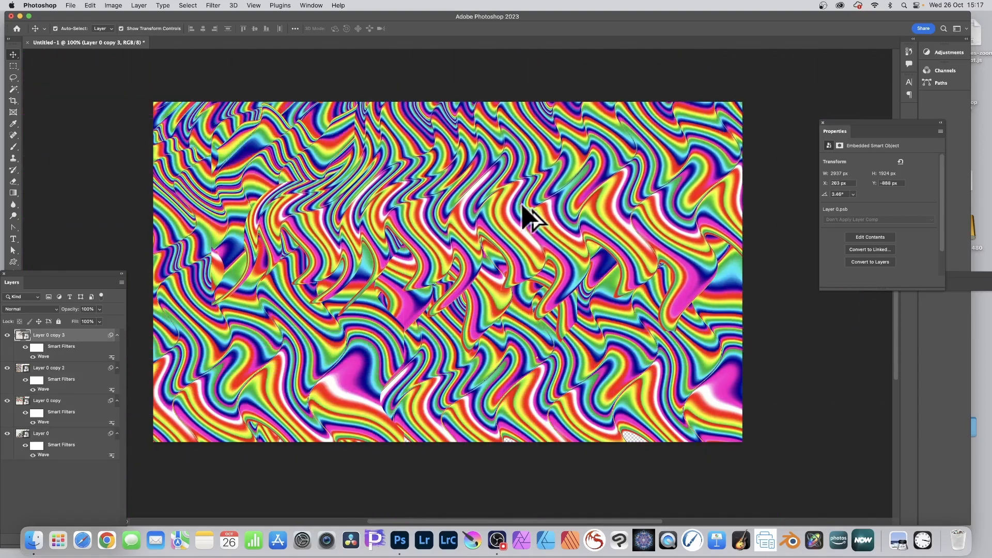
{"action": "left_click_drag", "start_coordinate": [532, 215], "coordinate": [372, 88]}
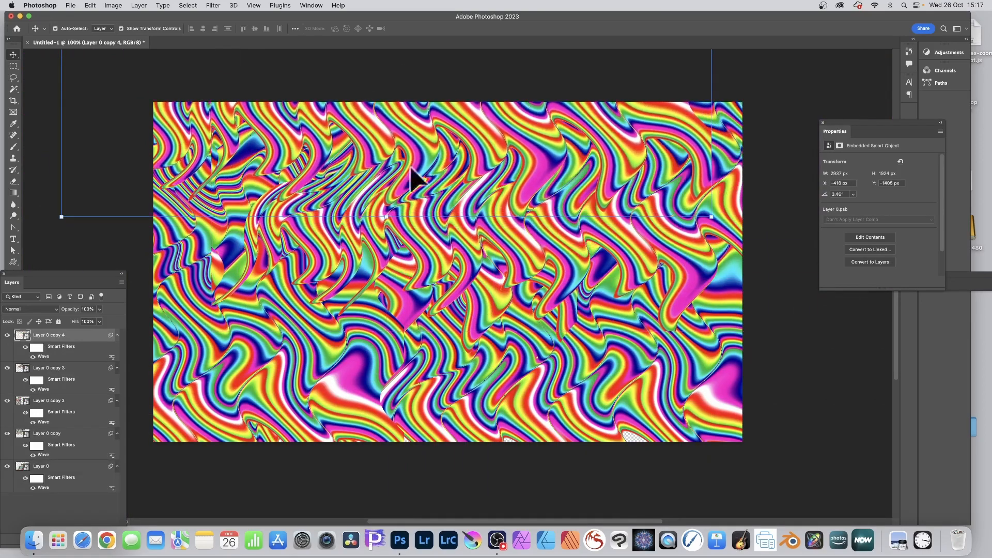
Flatten the image and unlock the background layer.
{"action": "left_click", "coordinate": [138, 5]}
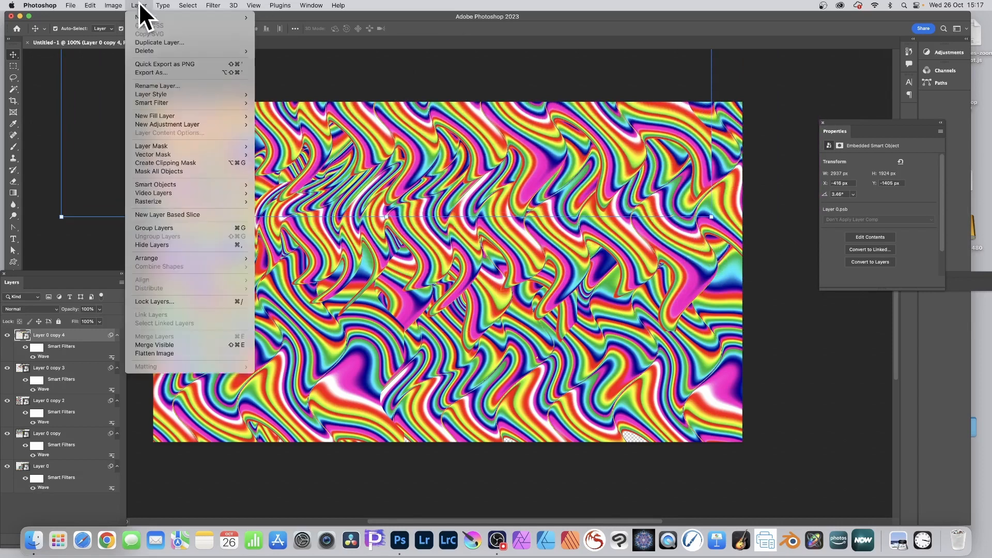
{"action": "left_click", "coordinate": [186, 356]}
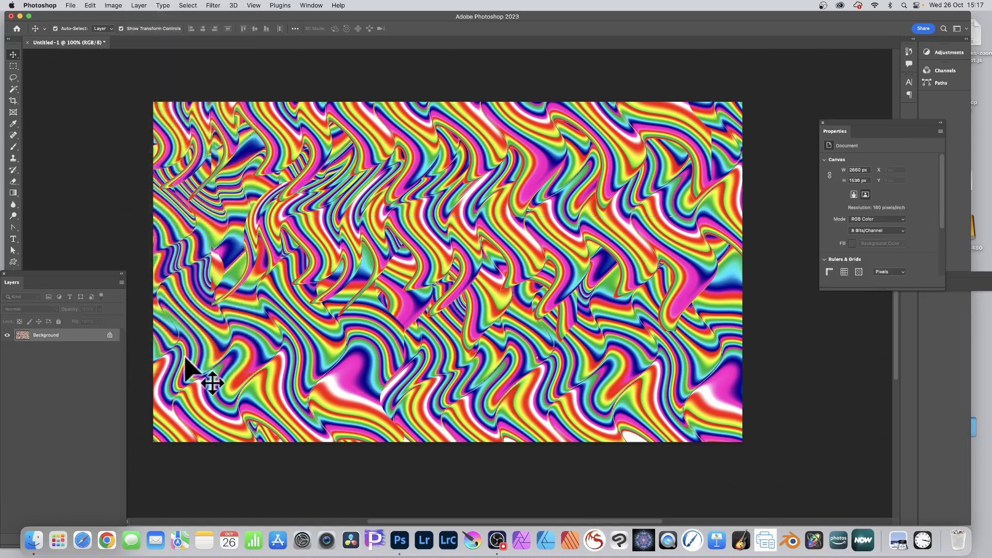
{"action": "left_click", "coordinate": [110, 336]}
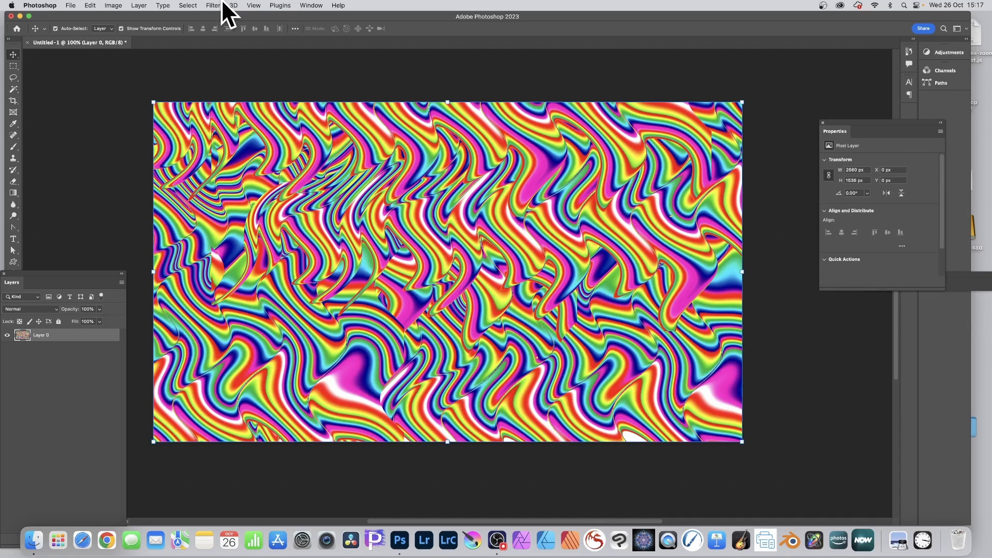
Convert the flattened pattern layer to a smart object.
{"action": "left_click", "coordinate": [140, 5]}
{"action": "mouse_move", "coordinate": [162, 184]}
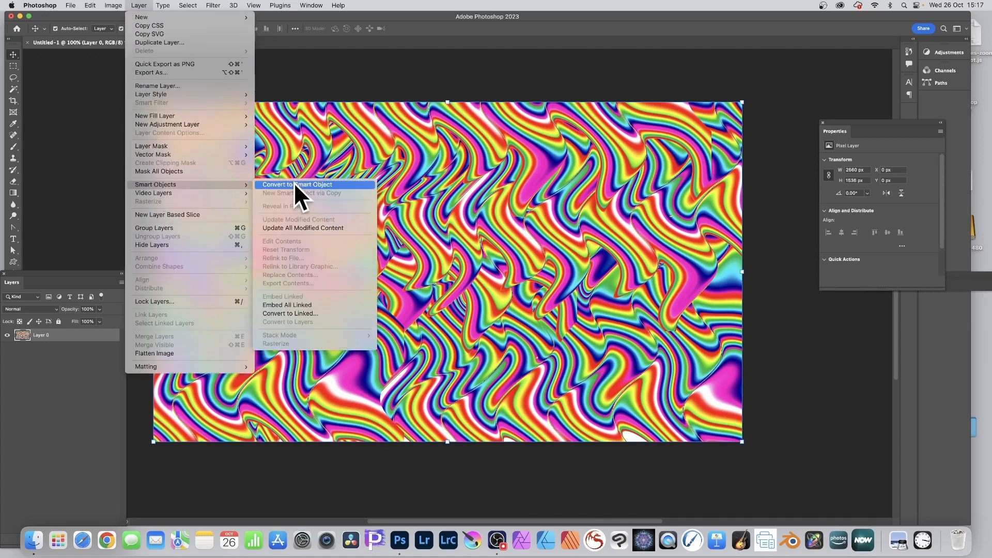
{"action": "left_click", "coordinate": [295, 185]}
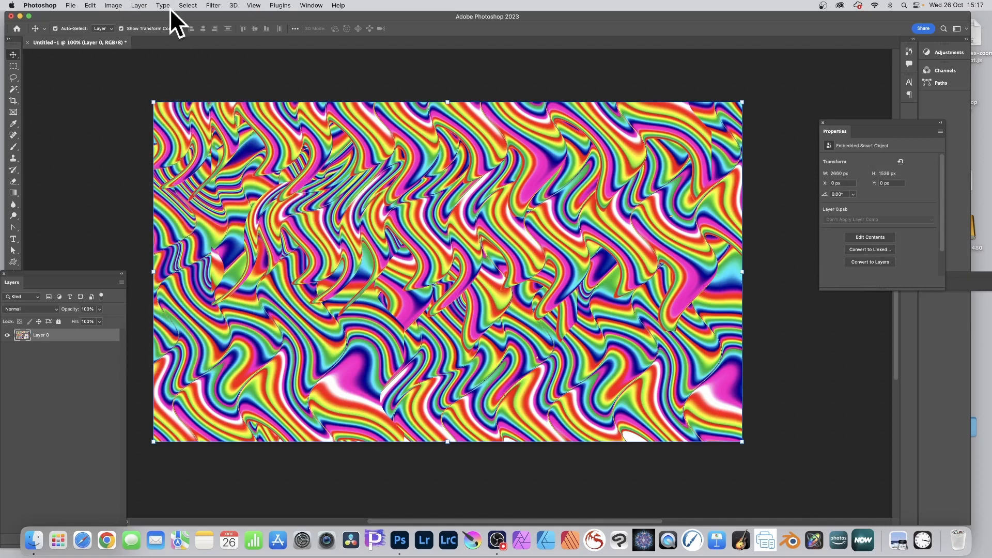
Distort the smart object by pulling its upper-left corner inward and down toward the canvas centre, and apply the transform.
{"action": "left_click", "coordinate": [93, 7]}
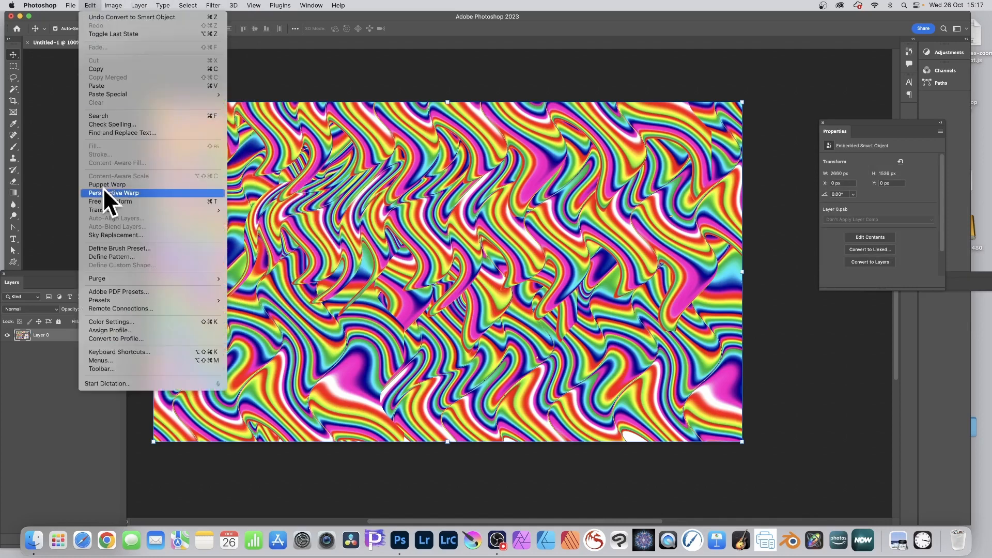
{"action": "mouse_move", "coordinate": [105, 208]}
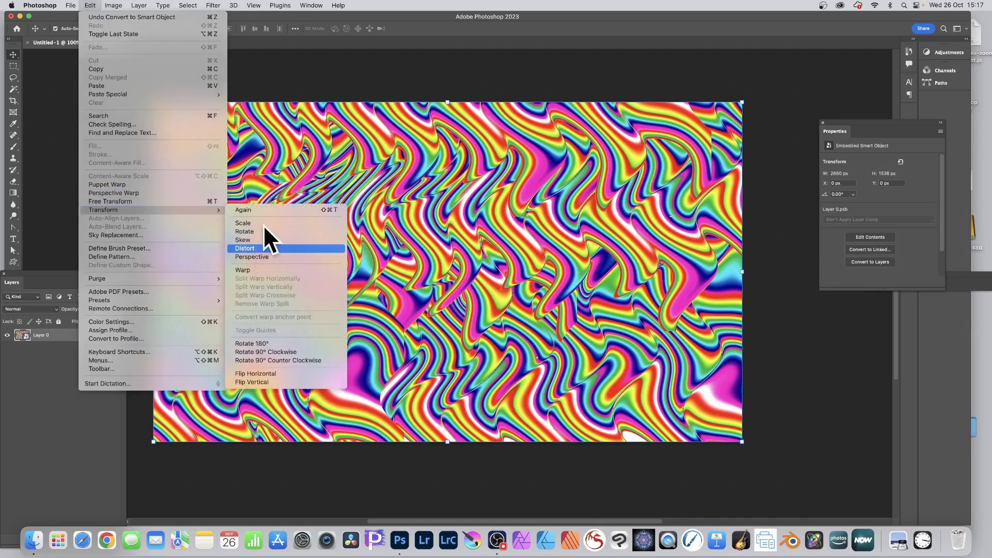
{"action": "left_click", "coordinate": [259, 248]}
{"action": "left_click_drag", "start_coordinate": [153, 102], "coordinate": [380, 203]}
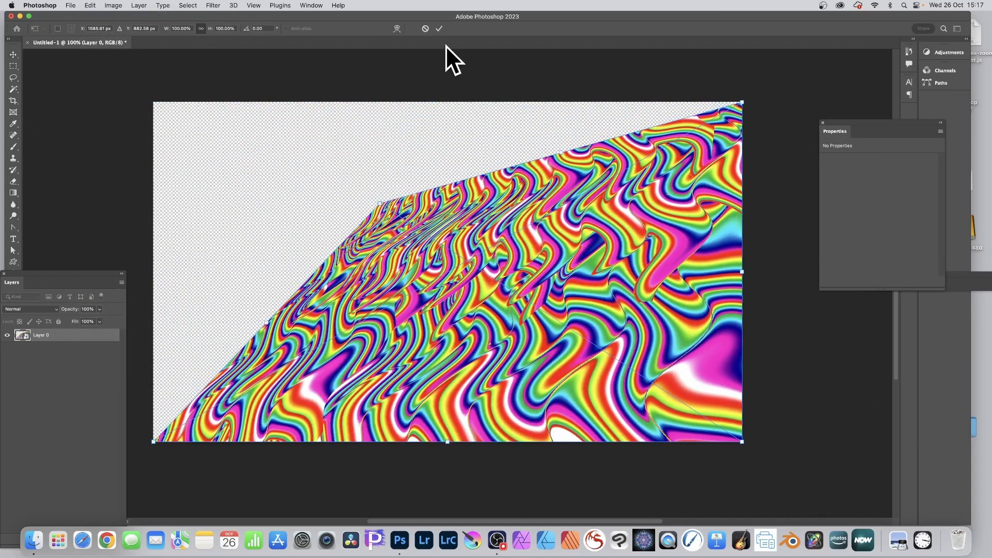
{"action": "left_click", "coordinate": [439, 30]}
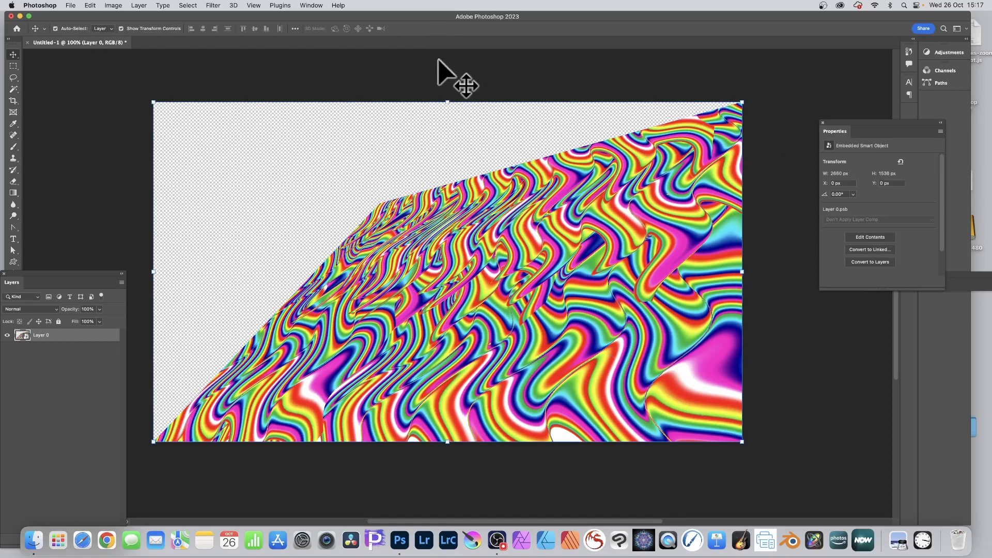
Start a Warp transform on the distorted smart object.
{"action": "left_click", "coordinate": [91, 6]}
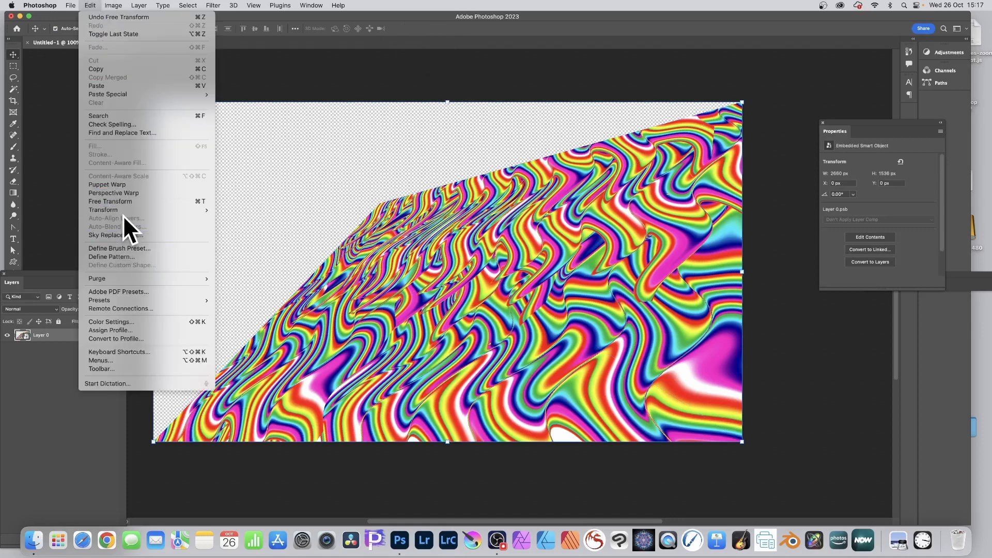
{"action": "mouse_move", "coordinate": [134, 210]}
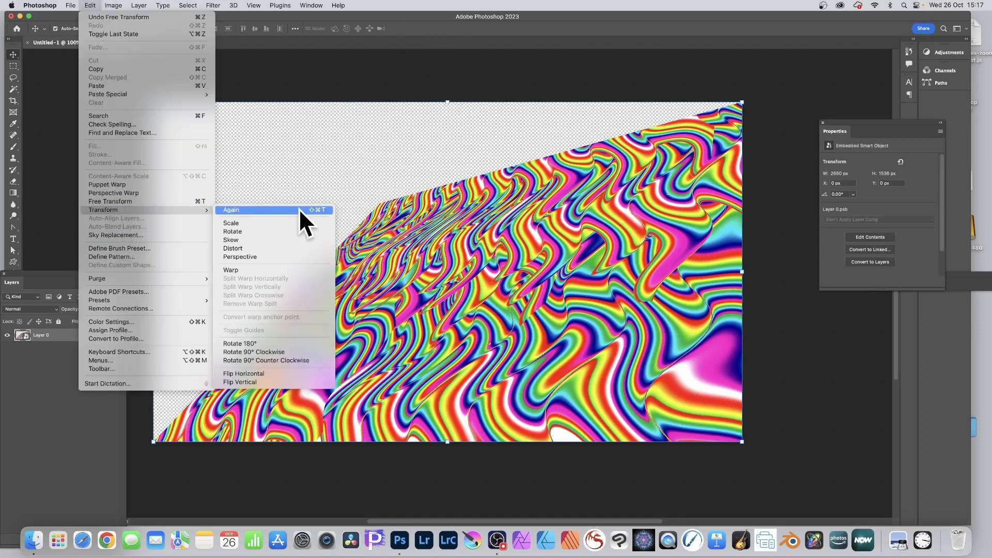
{"action": "left_click", "coordinate": [262, 268]}
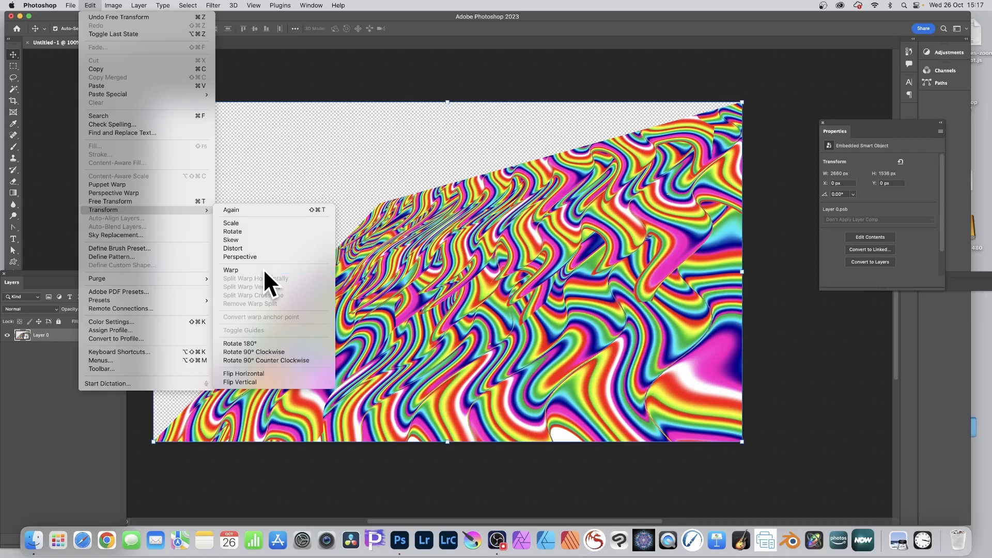